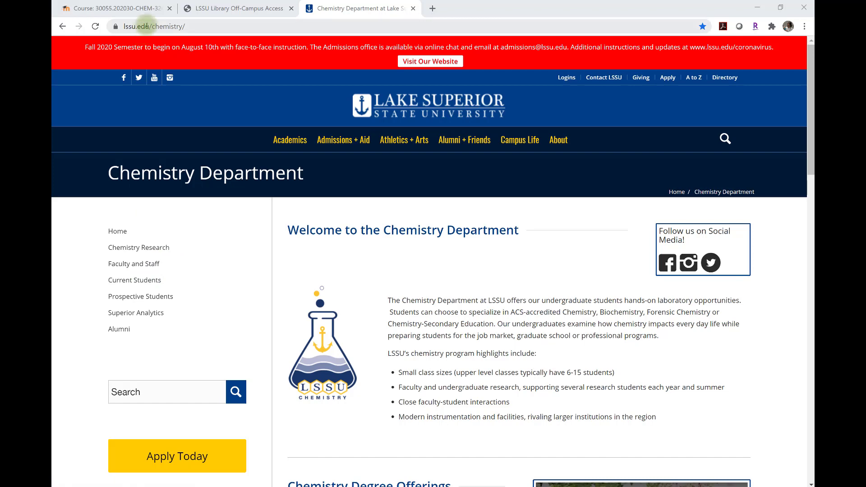
Open the Chemistry Department's Current Students page and locate the SciFinder Off campus access link among the department related links.
click(149, 285)
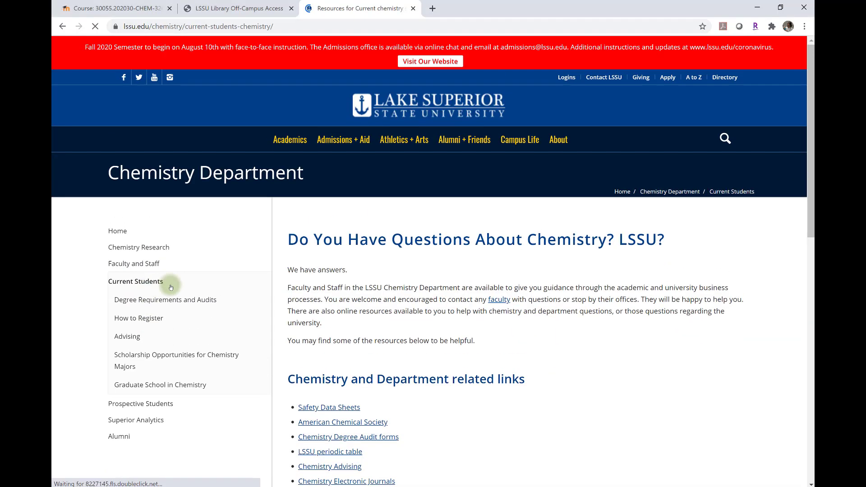
scroll(424, 359, down, 7)
scroll(418, 350, up, 2)
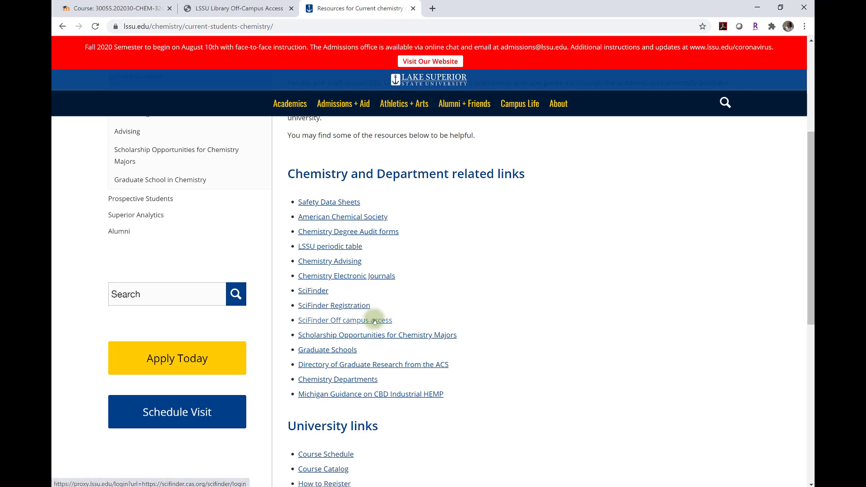
Switch to the Organic Chemistry II Moodle course and find the SciFinder Off-Campus Access entry under Labs.
click(134, 3)
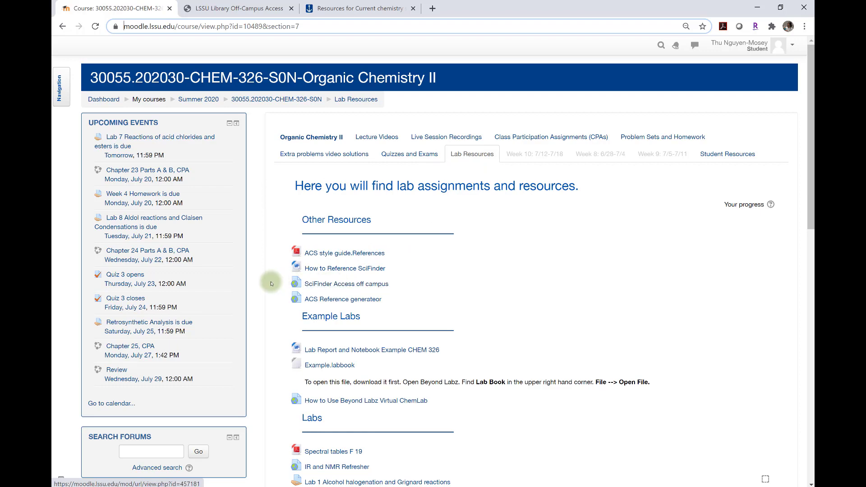
scroll(272, 286, down, 3)
scroll(273, 289, down, 3)
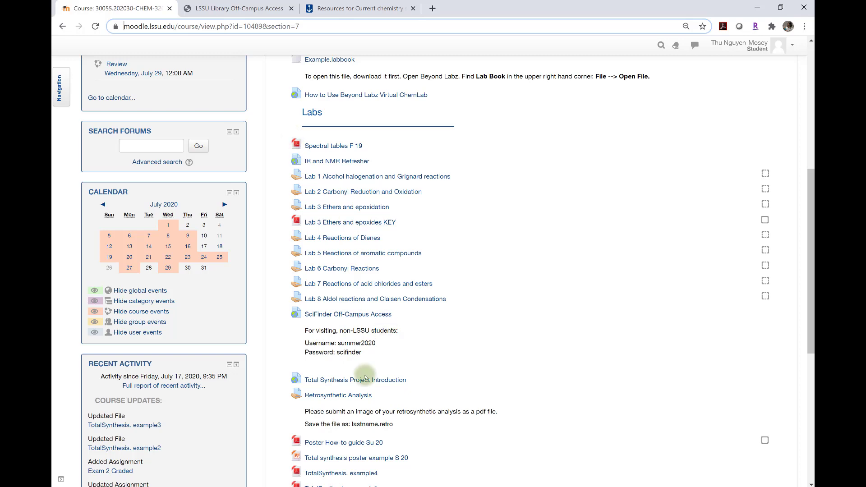
Log in to LSSU Library Off-campus Access and sign in to SciFinder with the prefilled credentials.
click(208, 3)
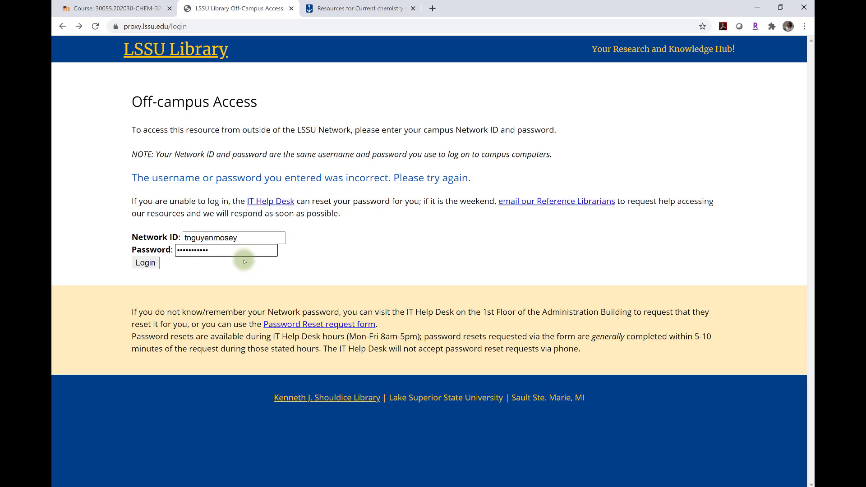
click(146, 264)
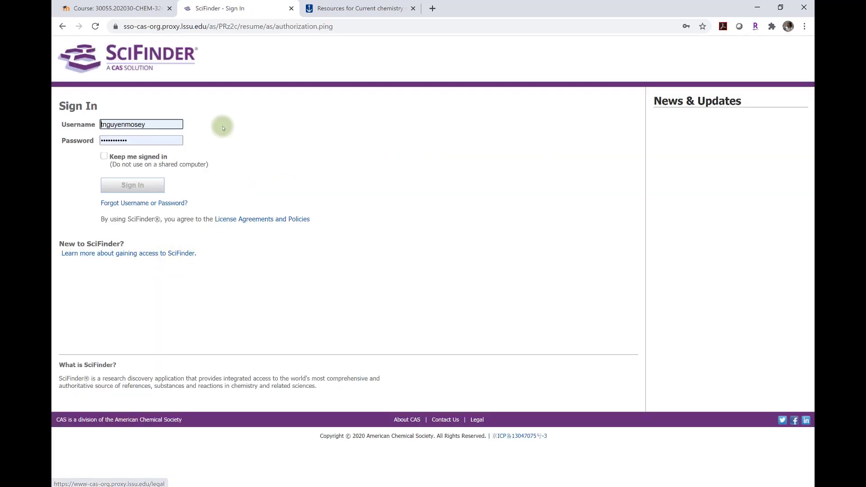
click(150, 187)
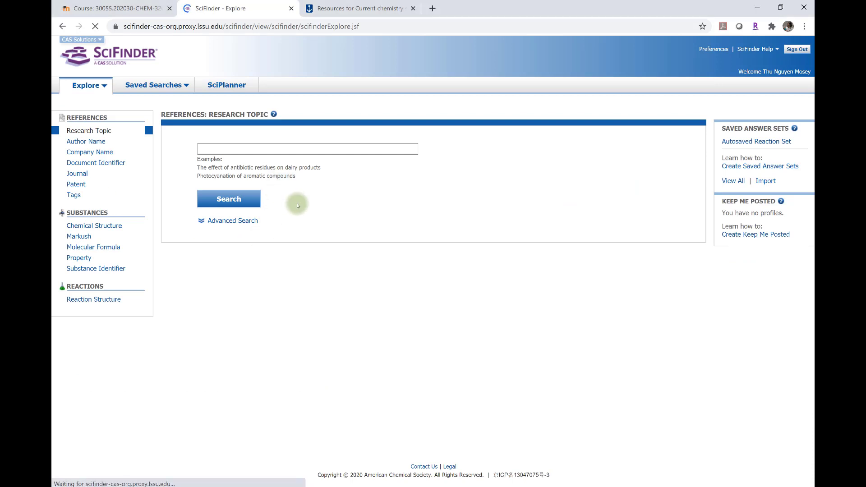
Choose the Chemical Structure search for substances and open its non-Java structure editor.
mouse_move(100, 83)
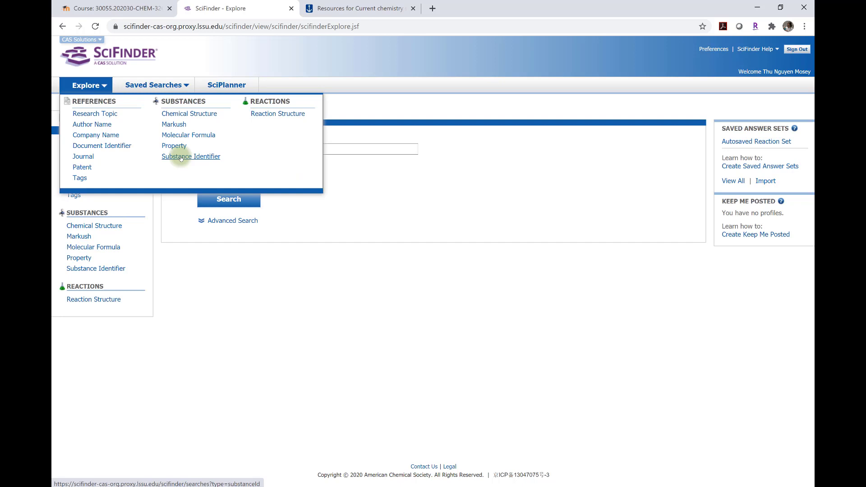
click(181, 157)
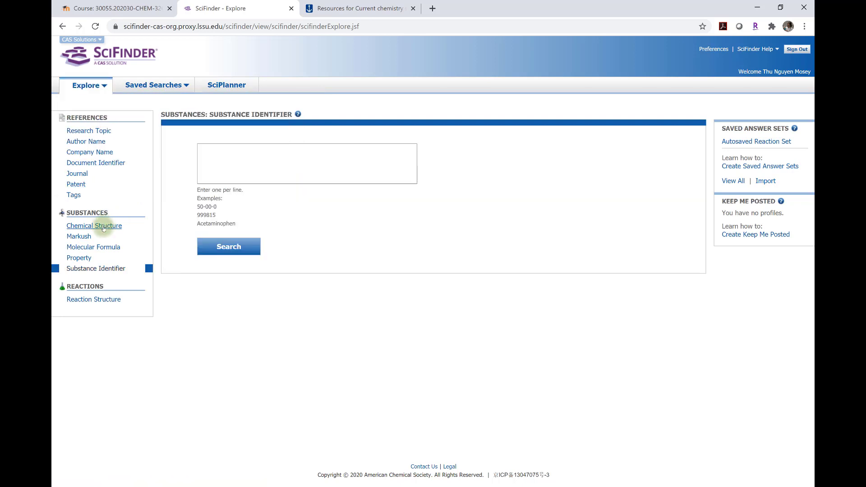
click(104, 228)
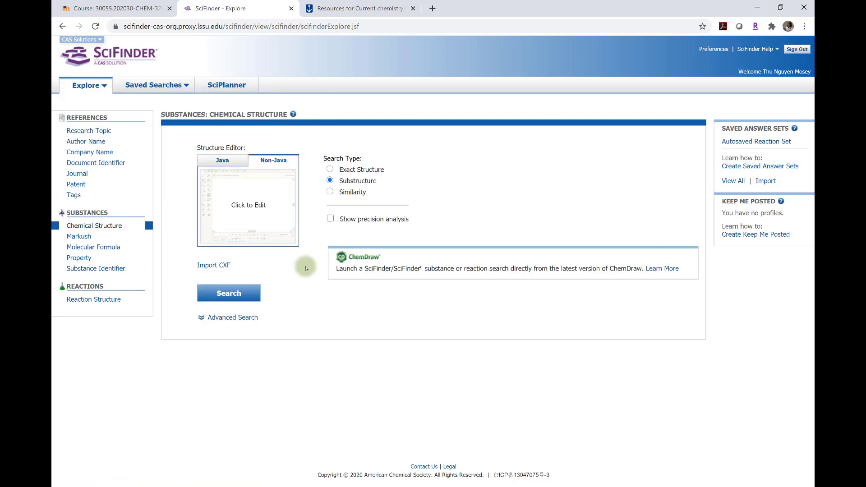
click(255, 207)
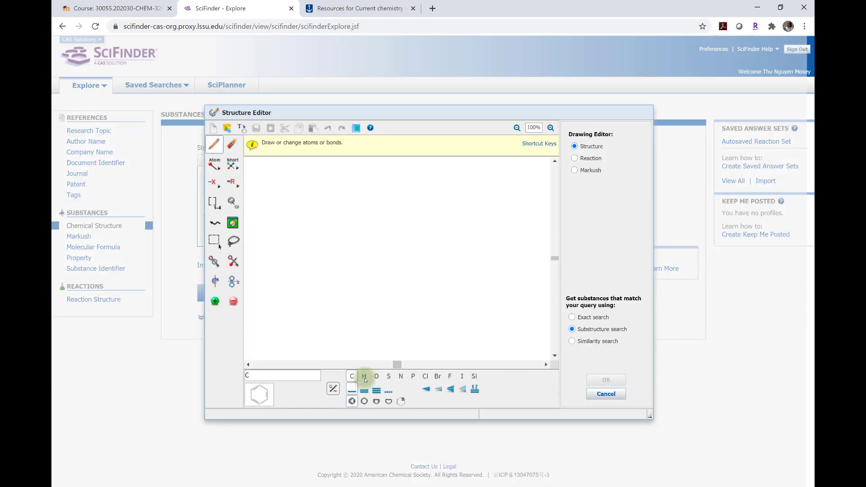
Draw a carbon-carbon double bond with a single bond to a neighbouring carbon that carries a double-bonded oxygen.
click(364, 389)
drag(350, 245, 351, 267)
click(352, 389)
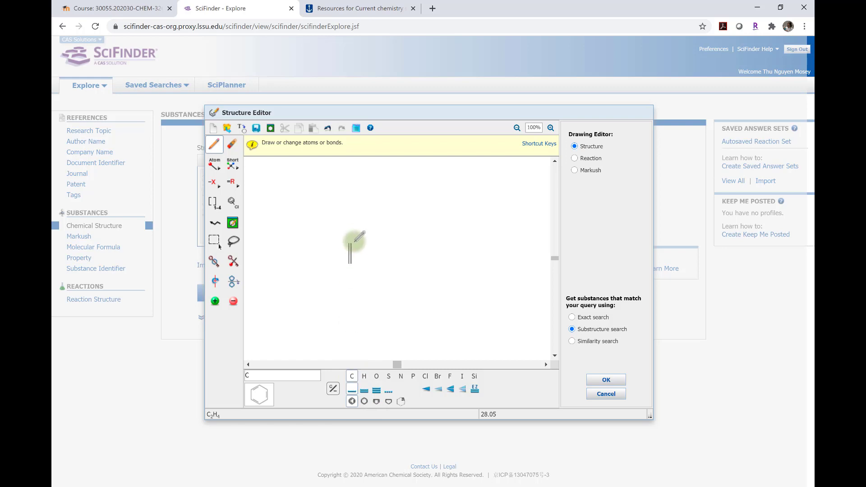
drag(355, 242, 367, 232)
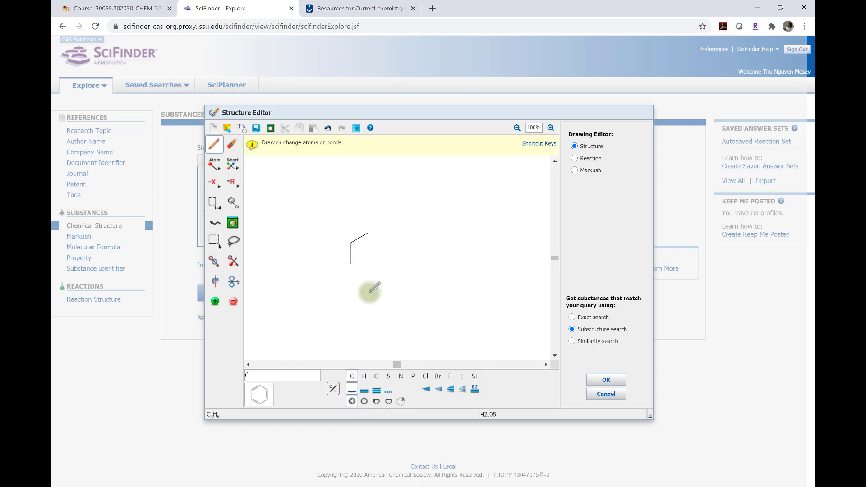
drag(367, 233, 368, 211)
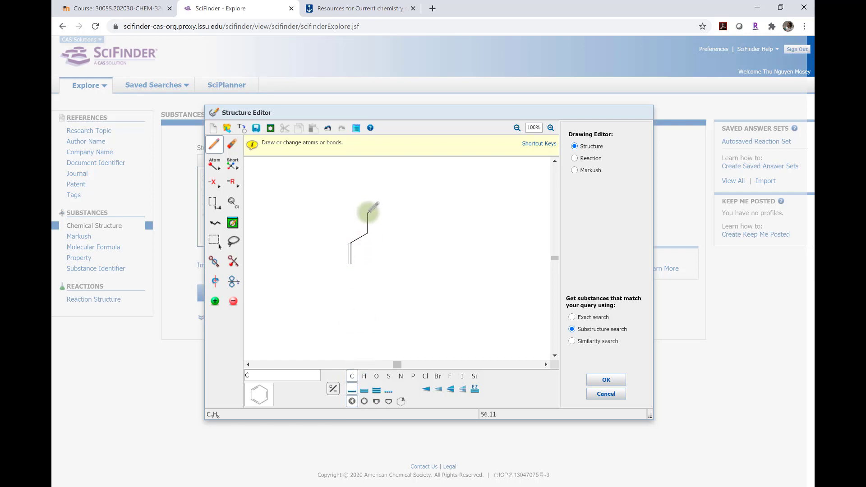
click(369, 220)
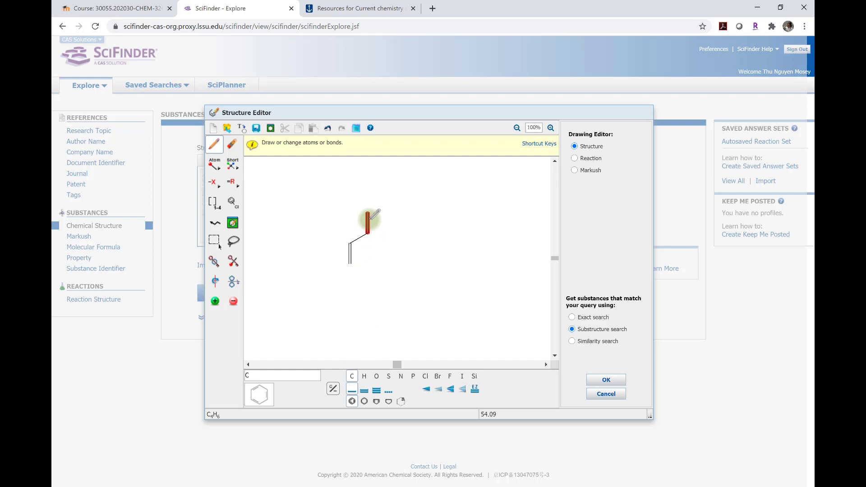
click(376, 376)
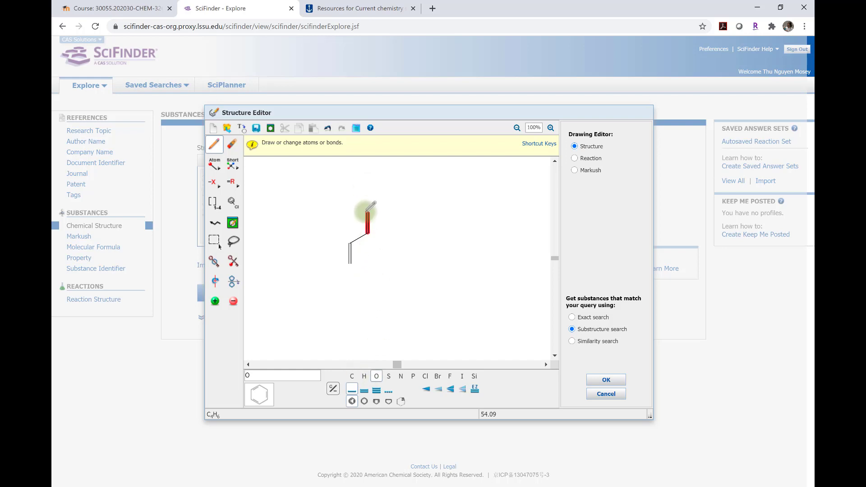
click(367, 212)
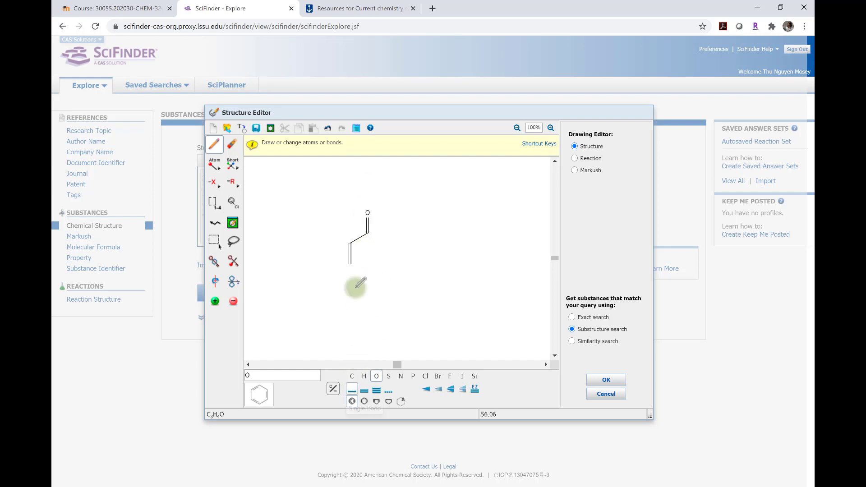
Add one methyl group to the alkene carbon beside the carbonyl and another to the far alkene carbon.
drag(351, 244, 336, 228)
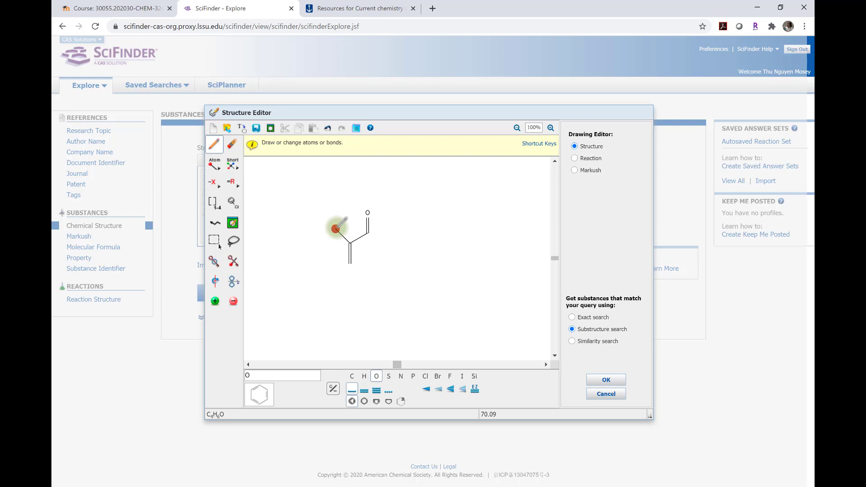
click(352, 376)
drag(350, 261, 321, 276)
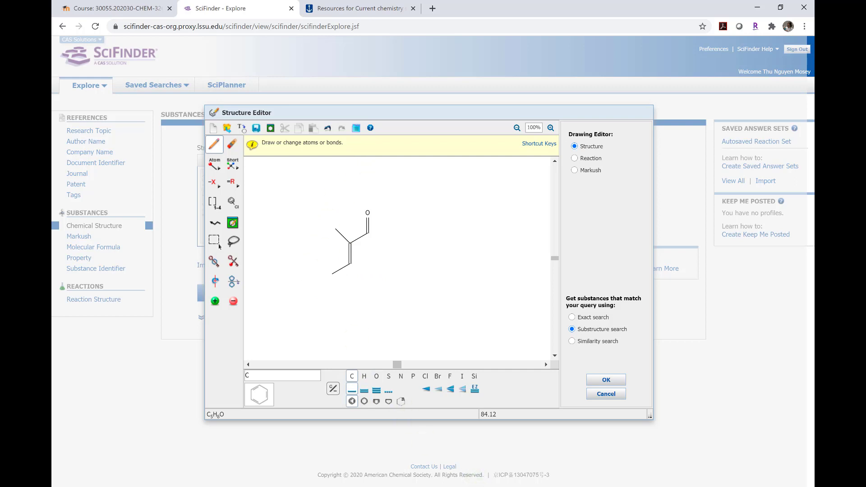
Capture a rectangular snip of the drawn structure with Snipping Tool.
click(480, 486)
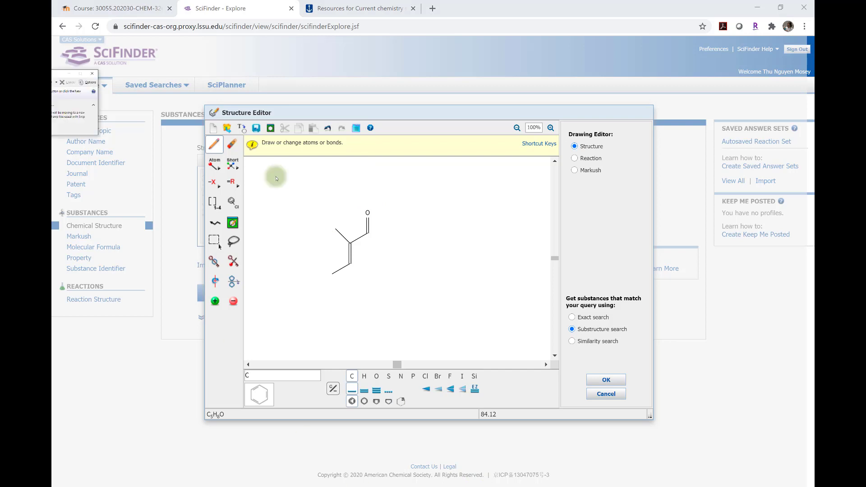
click(534, 111)
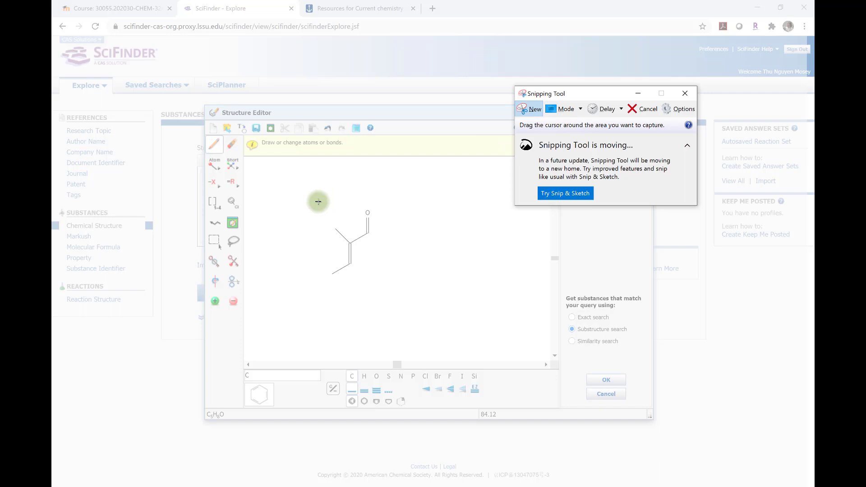
drag(318, 202, 399, 313)
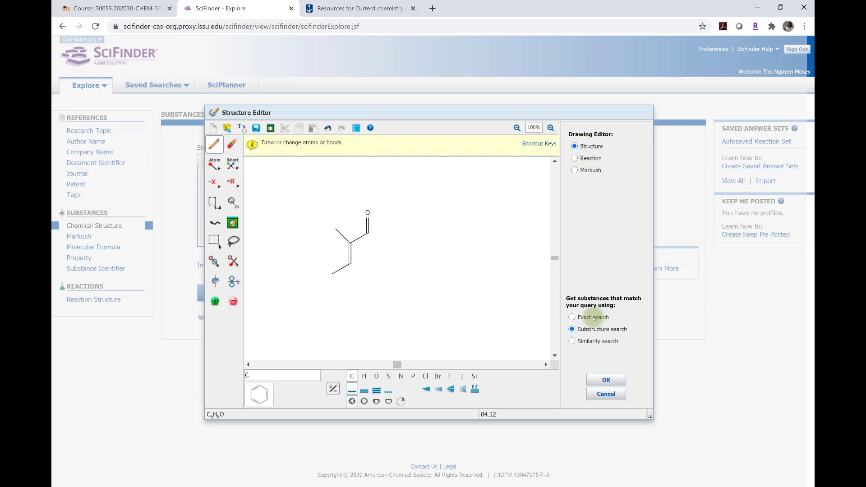
Accept the drawn structure and run an Exact Structure substance search.
click(607, 380)
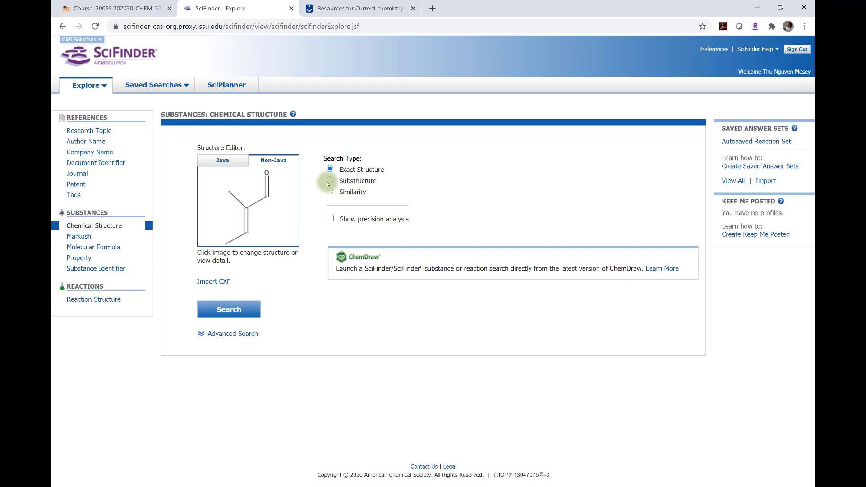
click(230, 311)
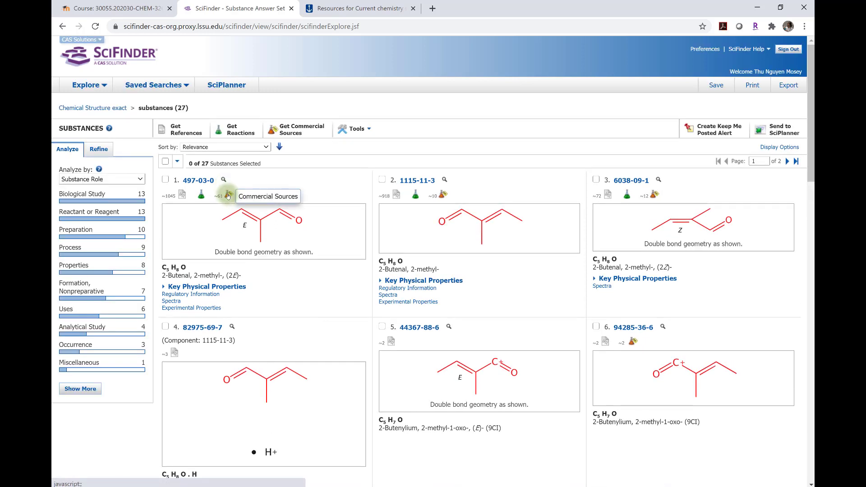
Open the commercial sources for substance 497-03-0 and review the suppliers' purity, quantity, price and stock details.
click(228, 196)
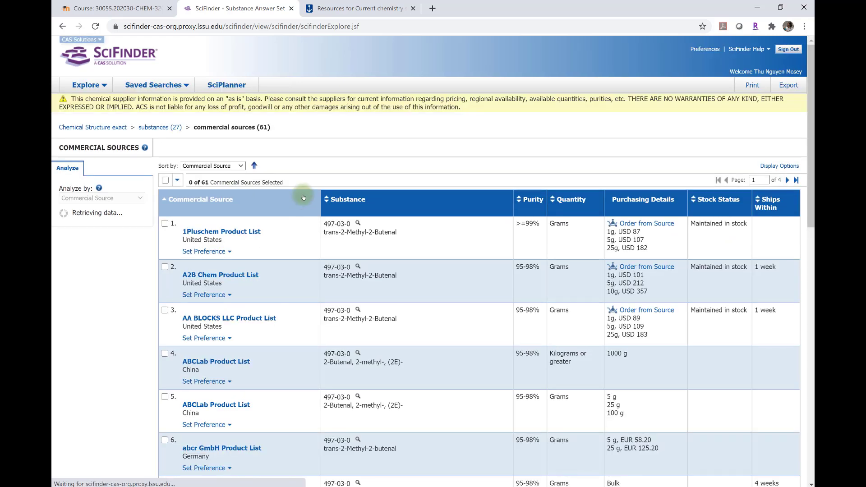
scroll(189, 226, down, 2)
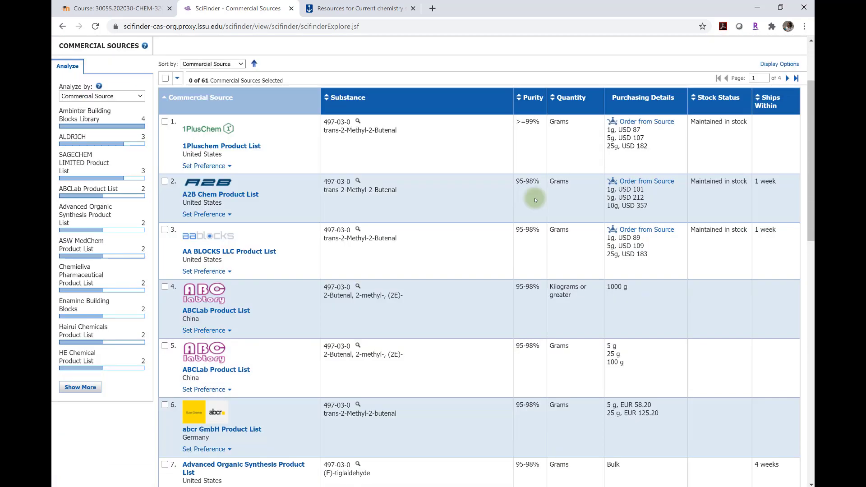
scroll(535, 200, down, 1)
scroll(535, 200, down, 5)
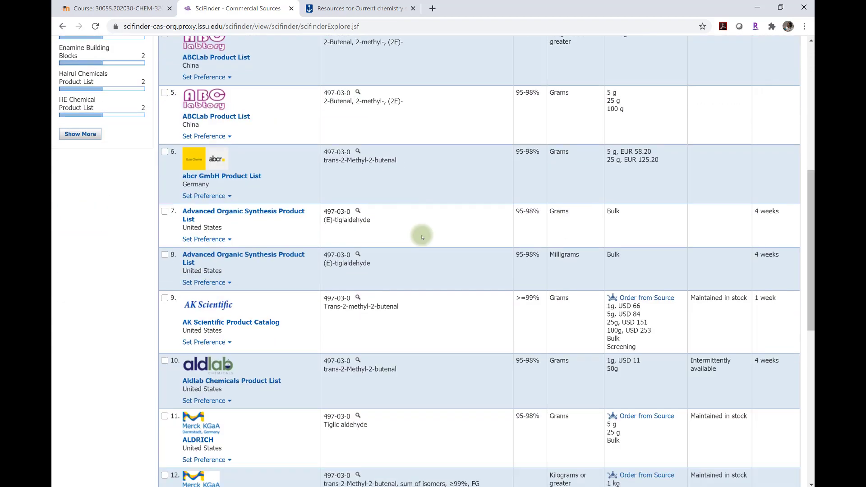
scroll(473, 236, up, 7)
scroll(244, 135, up, 1)
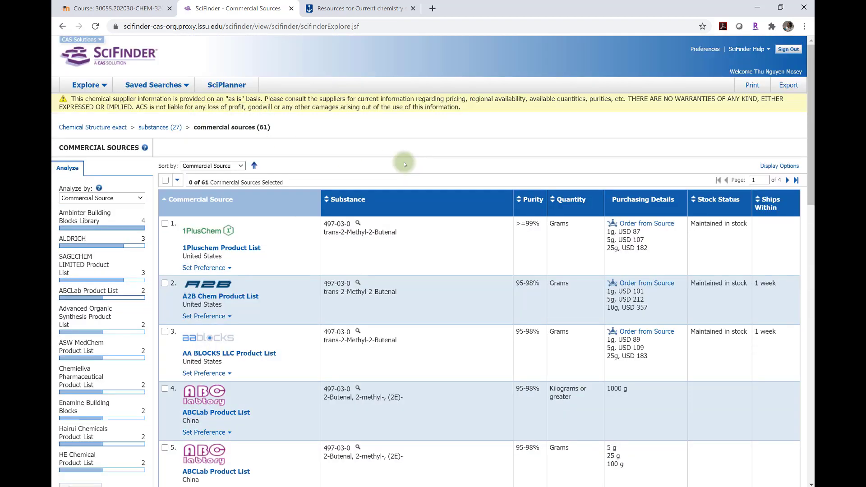
Start a Reaction Structure search and open its structure editor.
click(105, 88)
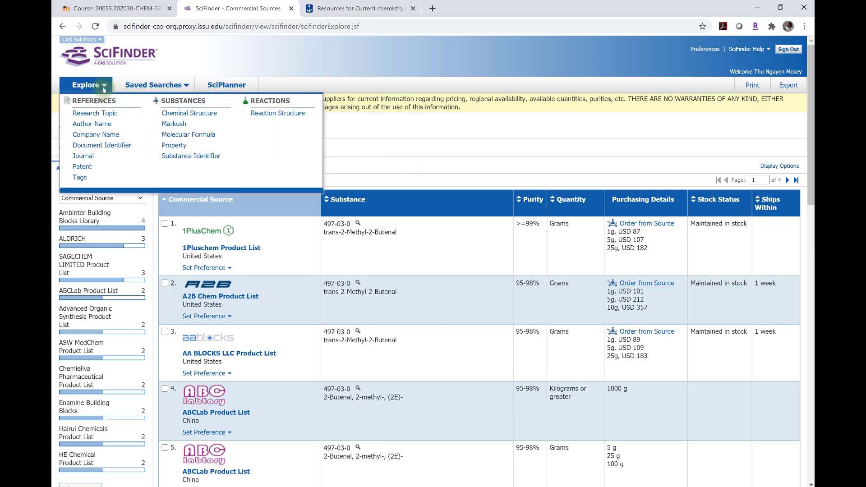
click(270, 113)
click(274, 228)
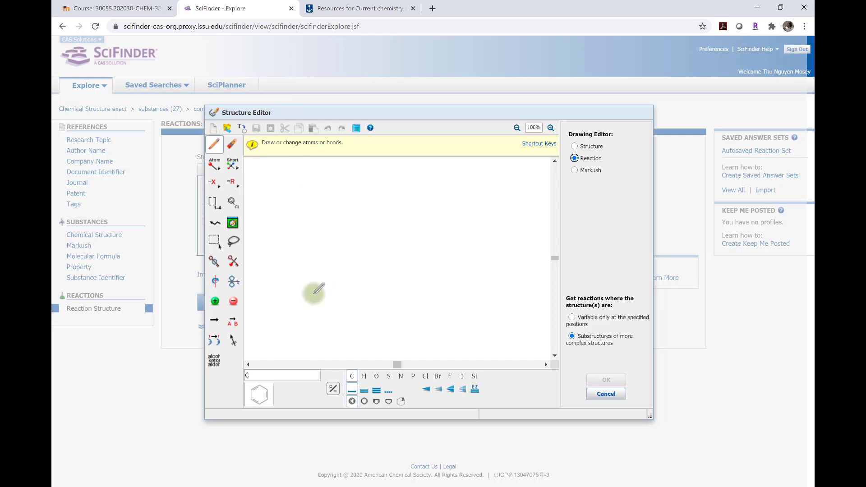
Place a benzene ring and fuse a cyclopentane ring onto its vertical double bond.
click(261, 397)
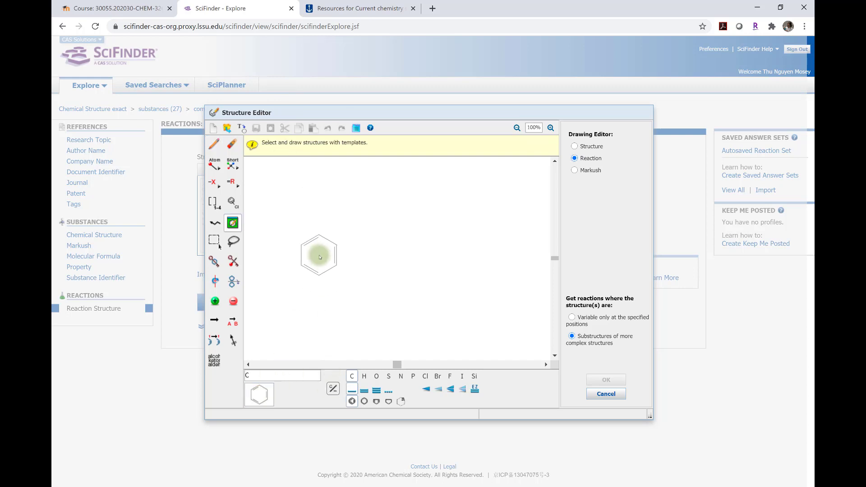
click(319, 255)
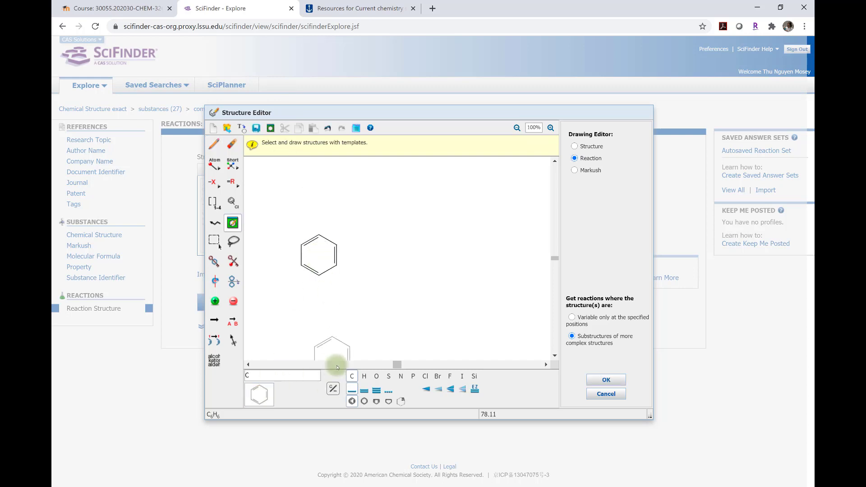
click(389, 401)
click(359, 273)
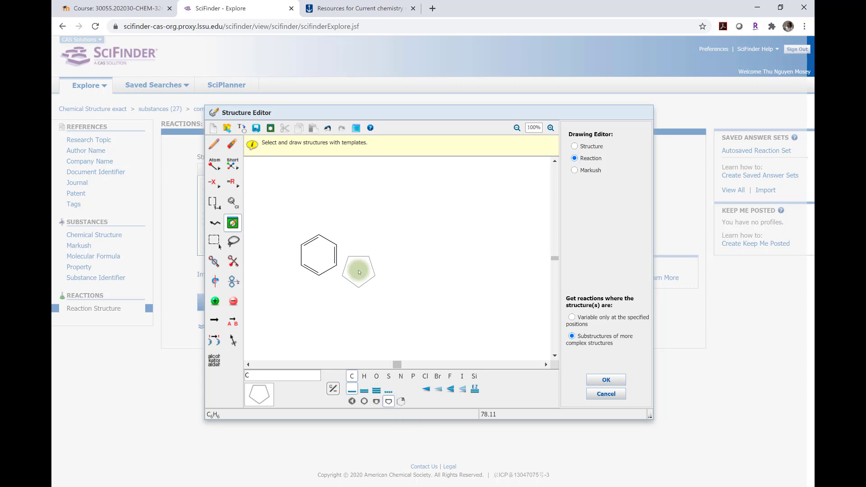
click(335, 255)
Replace the two five-membered ring carbons attached to the benzene ring with oxygen atoms.
click(377, 375)
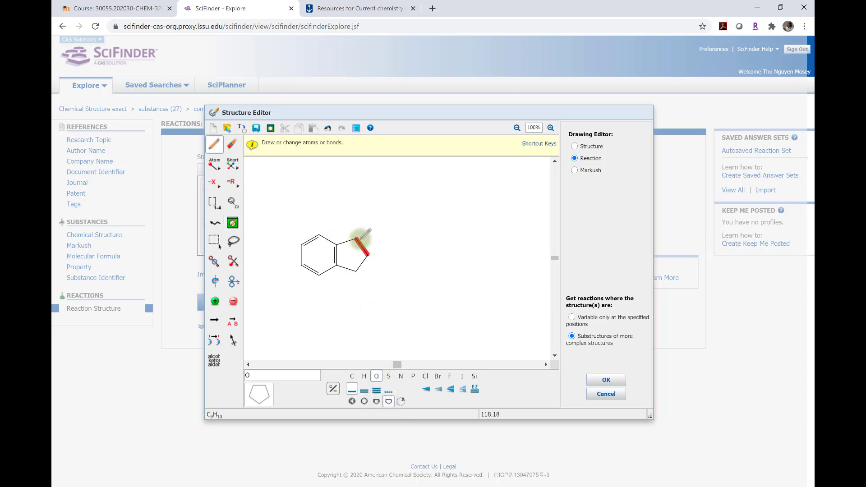
click(356, 238)
click(356, 271)
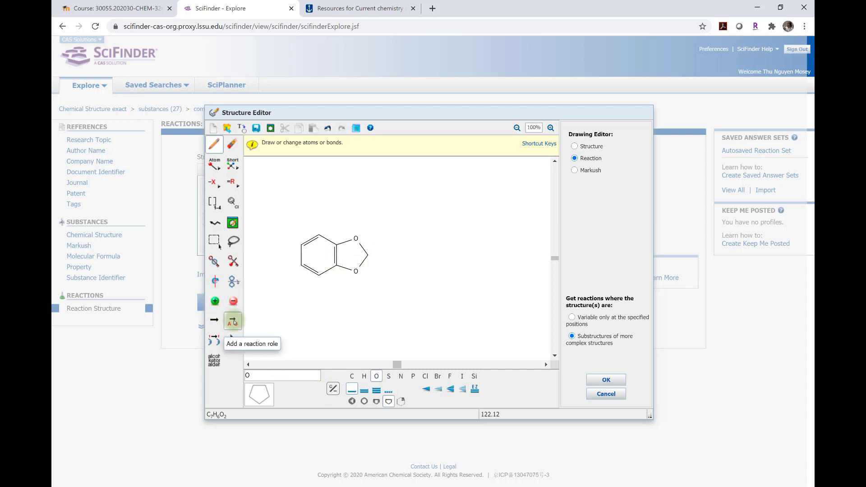
Draw a reaction arrow beside the structure and place a copy of the structure as the product on the arrow's far side.
click(214, 320)
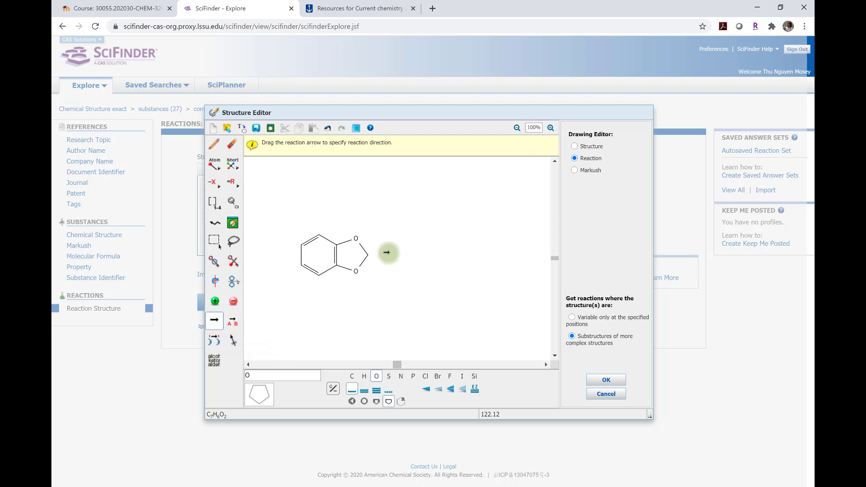
drag(386, 257, 443, 256)
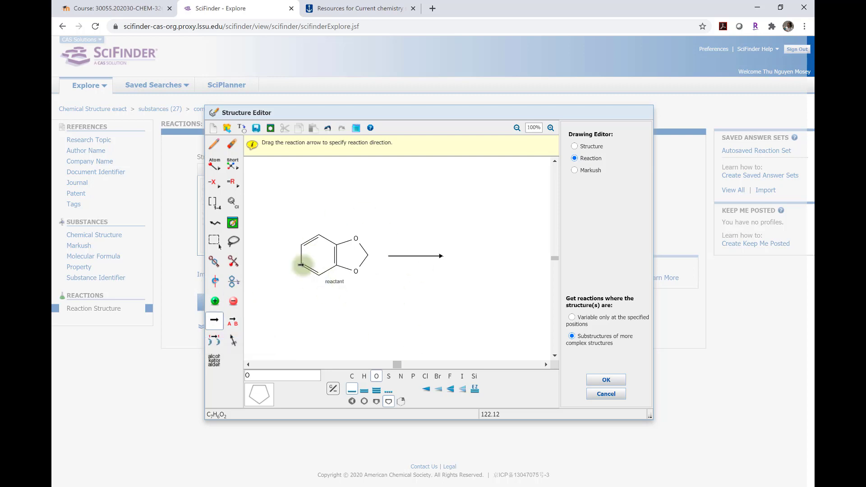
click(233, 242)
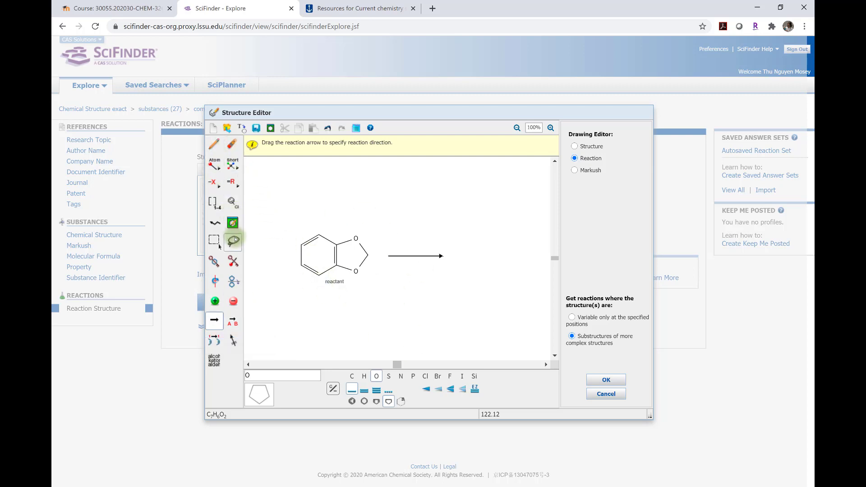
click(386, 231)
mouse_move(386, 231)
mouse_down()
mouse_move(283, 221)
mouse_move(385, 279)
mouse_move(373, 224)
mouse_up()
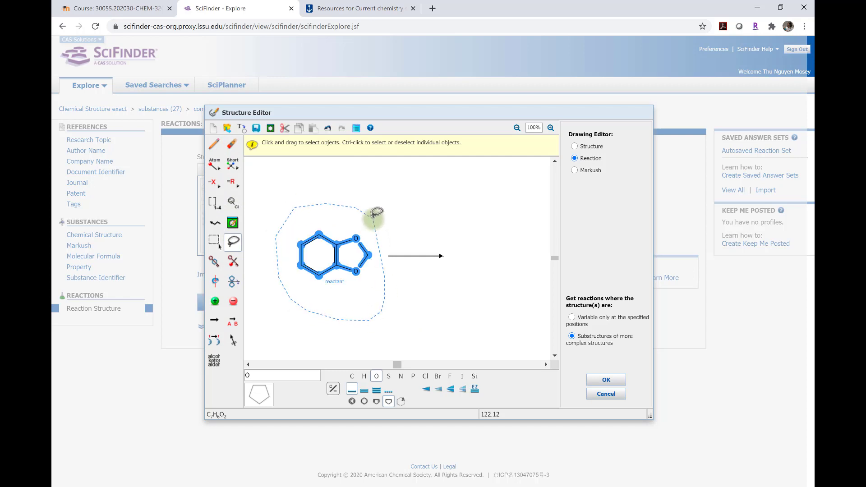
click(466, 225)
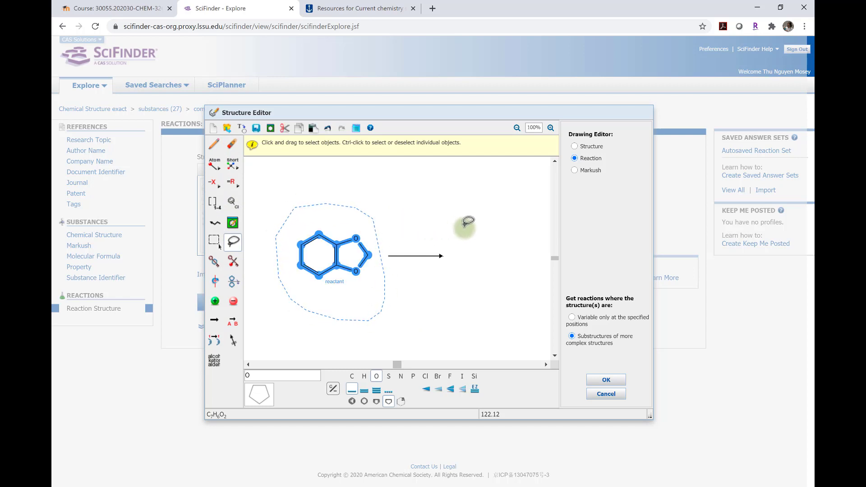
key(ctrl+v)
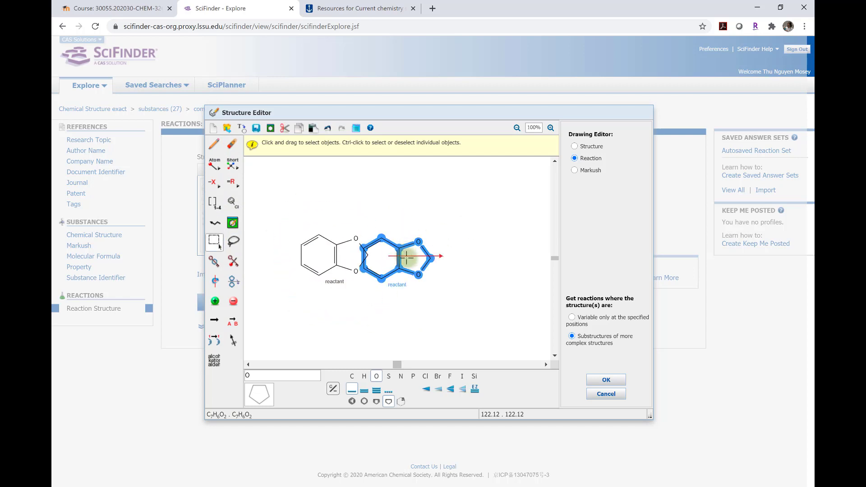
drag(378, 265, 479, 264)
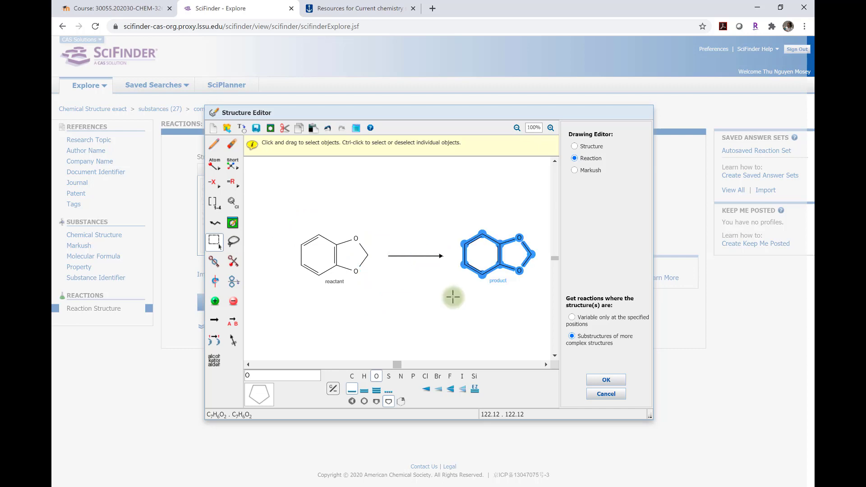
Reposition the product benzene ring's double bonds onto the two bonds adjoining the fused bond and the vertical bond opposite it.
click(352, 389)
click(490, 240)
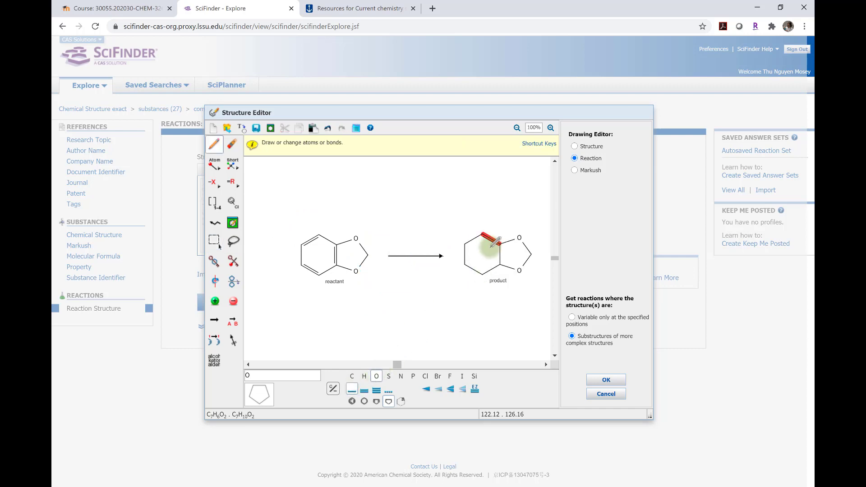
click(491, 269)
click(466, 254)
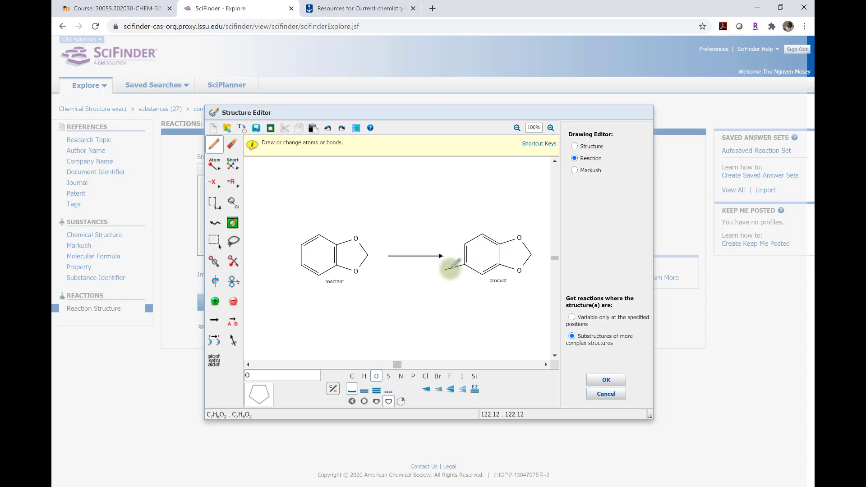
Attach an oxygen atom to the product ring's lower-left carbon and add a hydrogen to it to form a hydroxyl group.
click(445, 276)
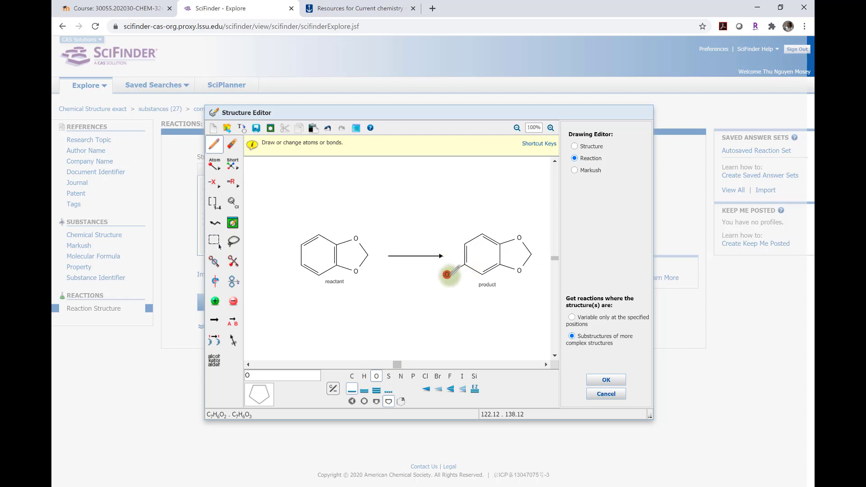
click(365, 376)
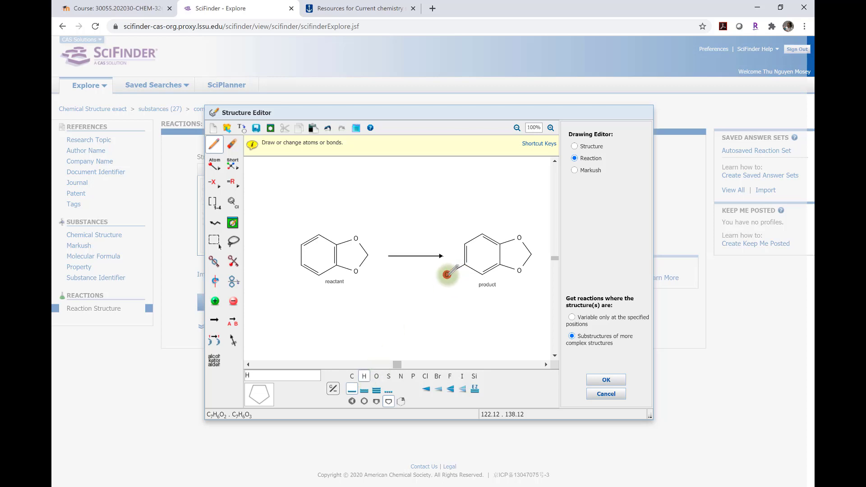
click(447, 273)
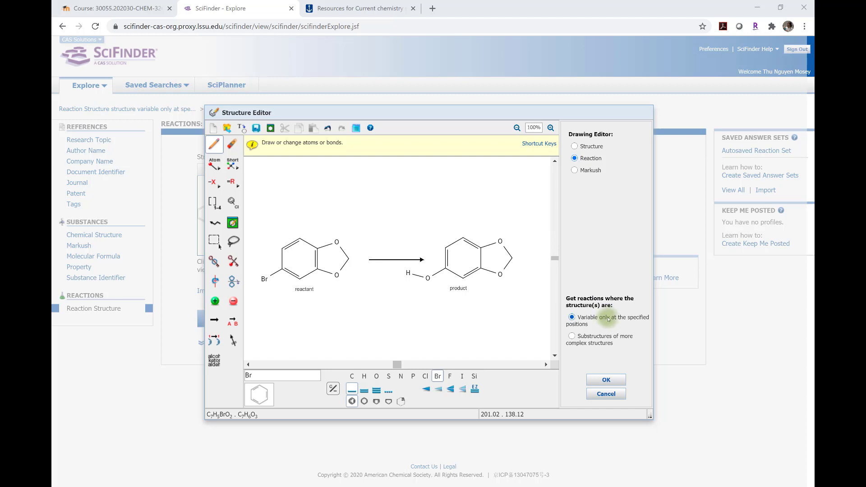
Accept the drawn reaction, run the search with variability only as specified, and review the first reaction's steps and reference.
click(606, 379)
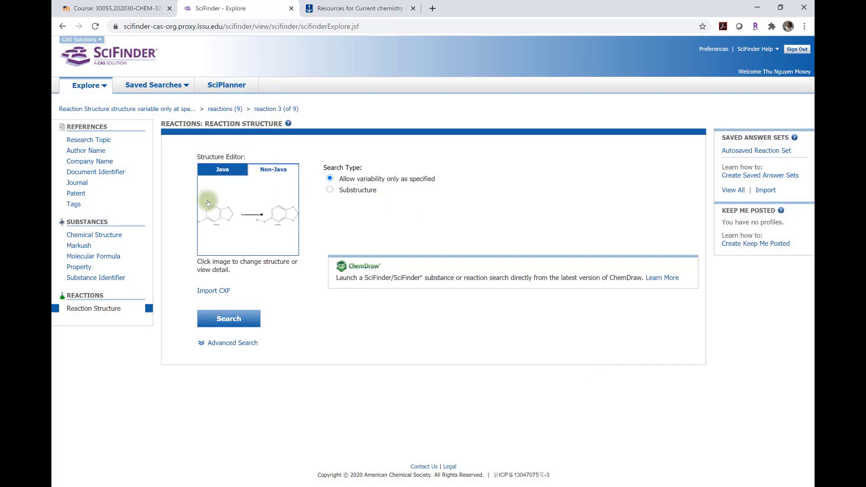
click(233, 320)
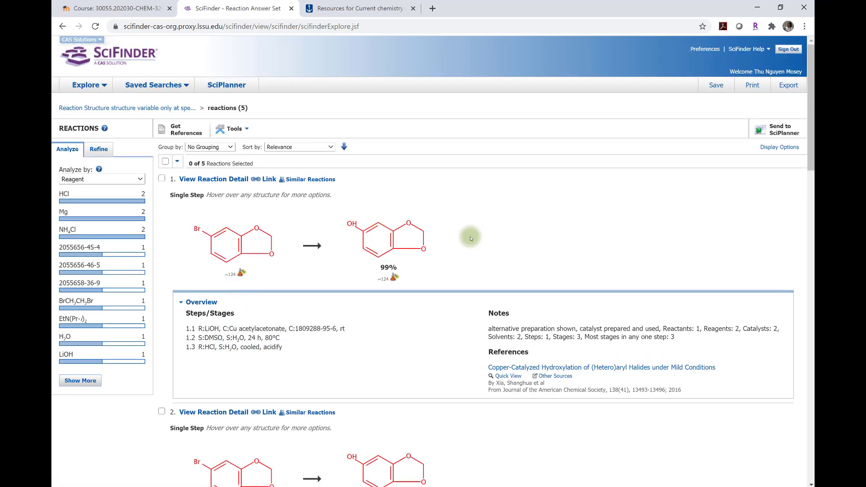
scroll(513, 247, down, 1)
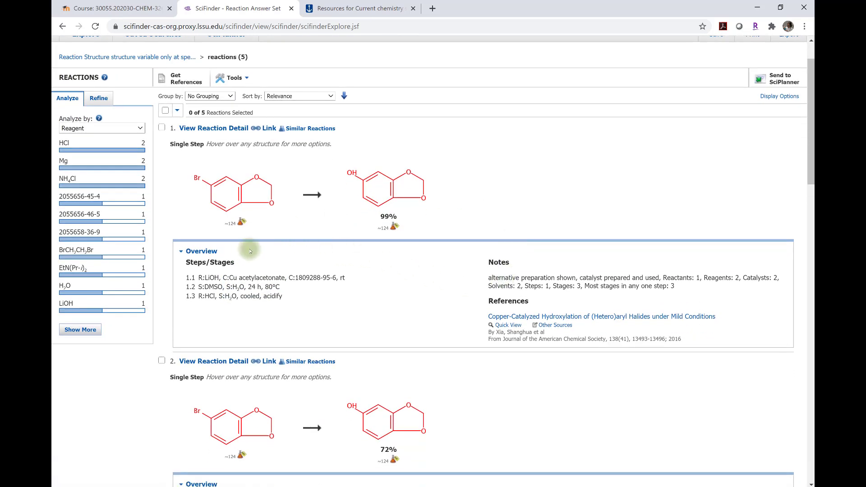
mouse_move(268, 283)
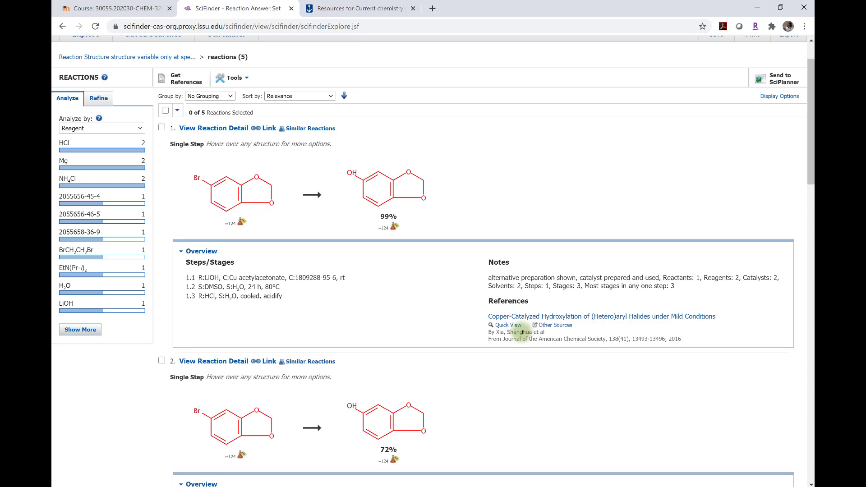
Switch to the Moodle course page, locate the SciFinder and ACS referencing resources, and return to the SciFinder reaction results.
click(115, 8)
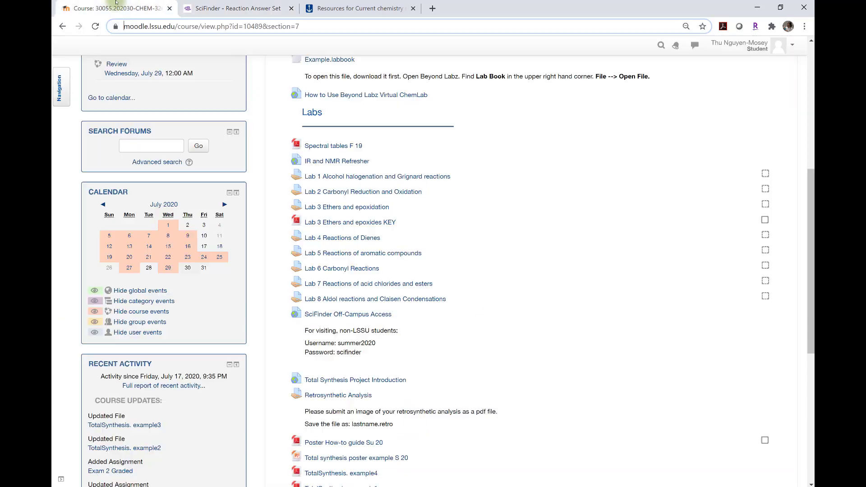
scroll(175, 134, up, 5)
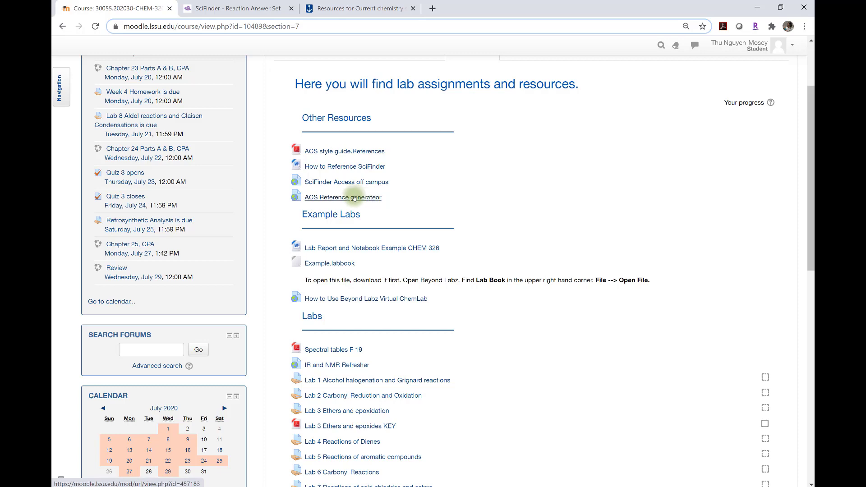
click(245, 5)
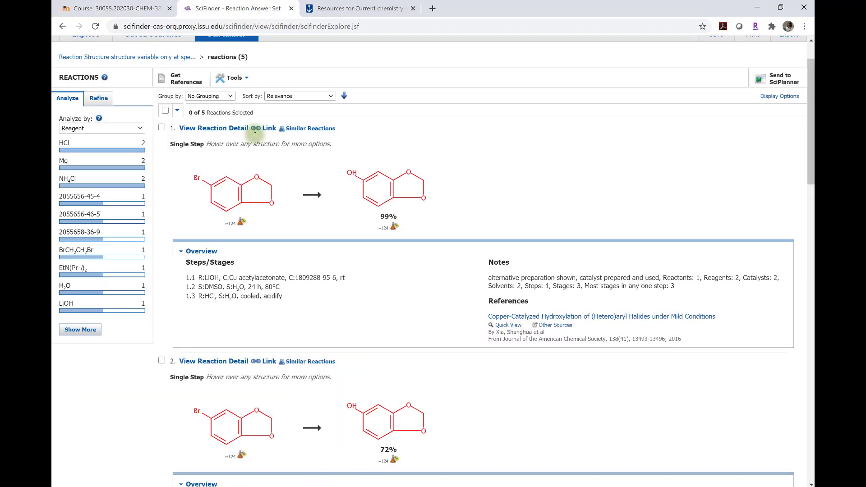
Review the listed reactions' conditions, yields, procedures and references, and return to the first reaction's product.
scroll(352, 286, down, 5)
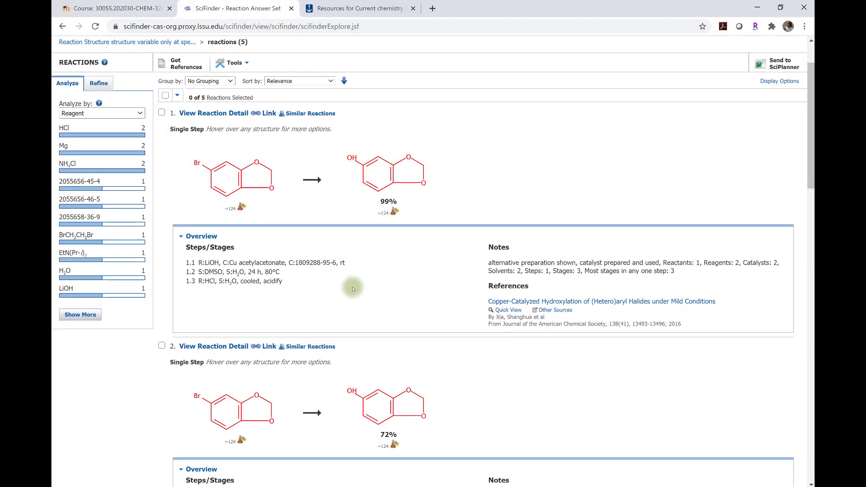
scroll(351, 286, down, 7)
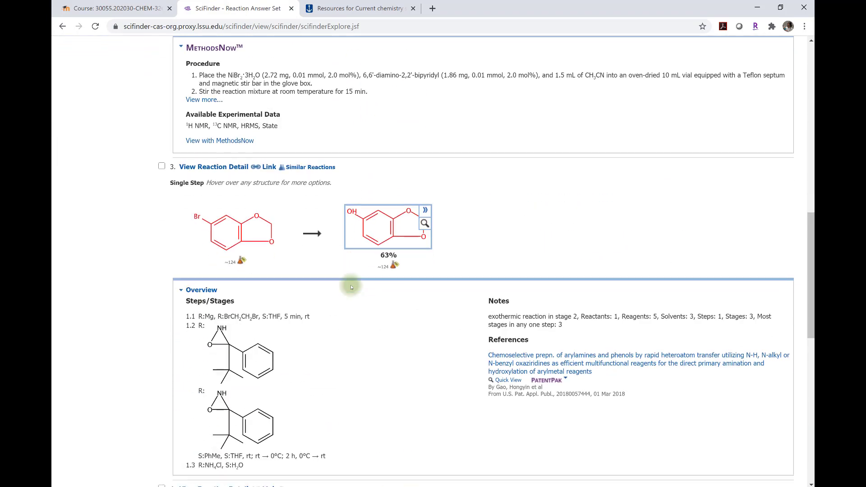
scroll(351, 287, up, 15)
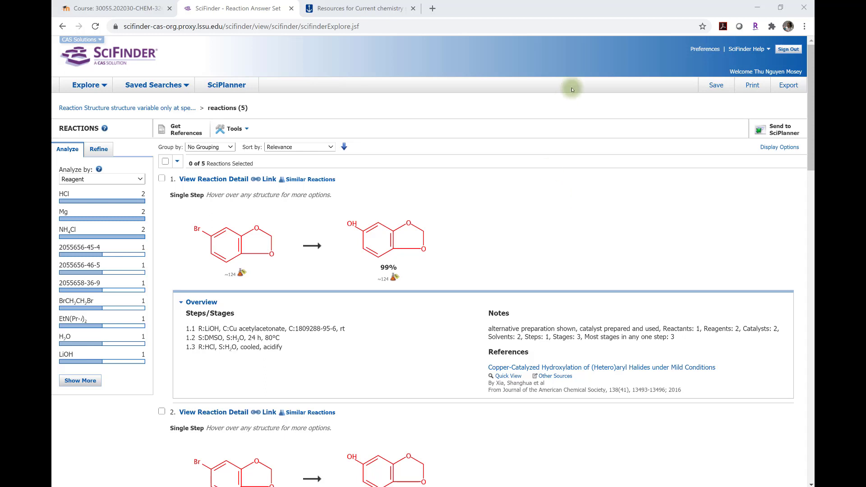
mouse_move(428, 241)
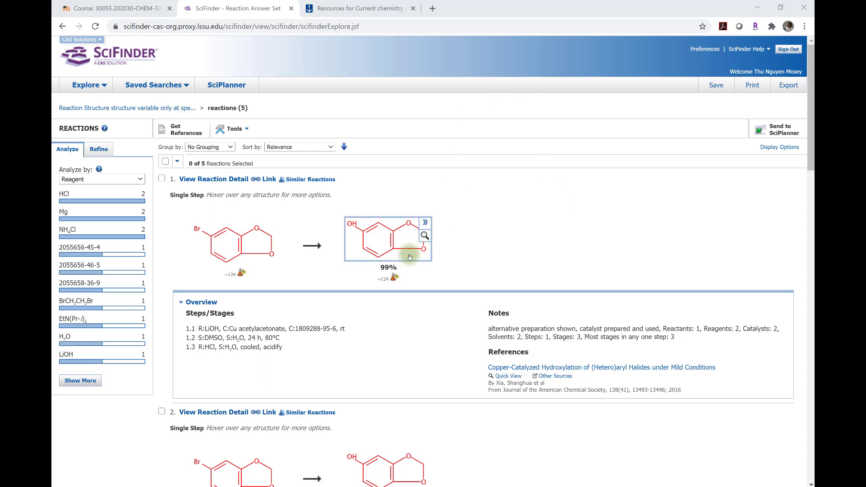